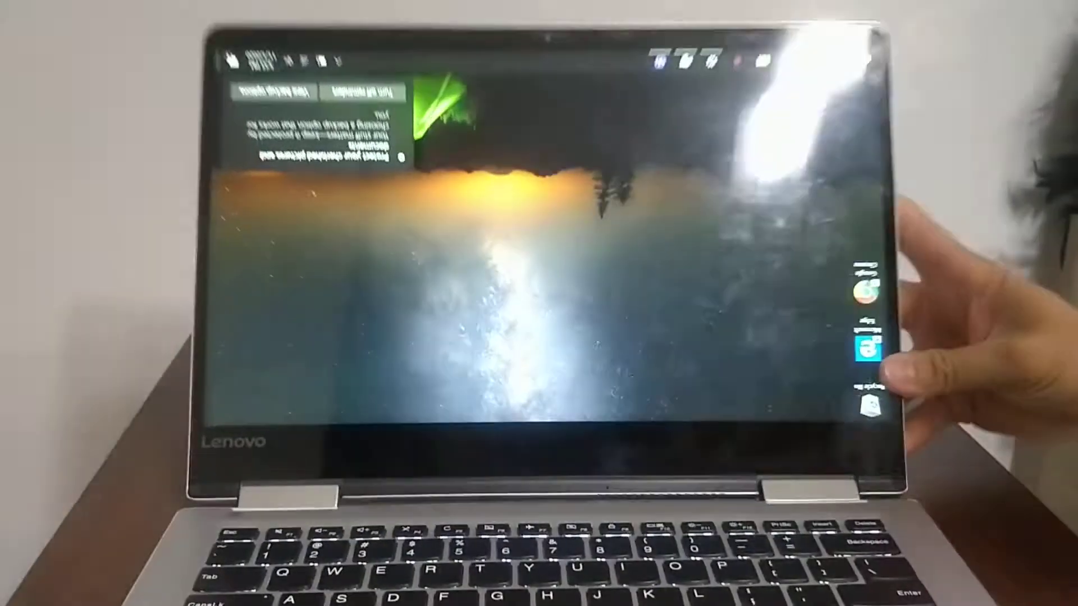
Rotate the upside-down display upright with Ctrl+Alt+Up, then turn off the keyboard backlight
key("ctrl+alt+Up")
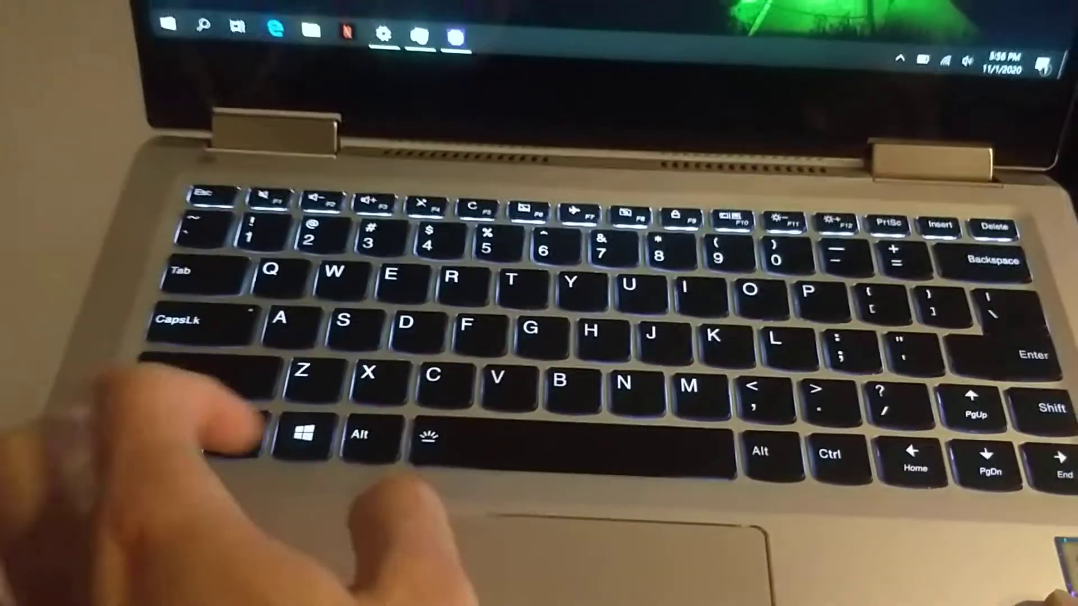
key("fn+space")
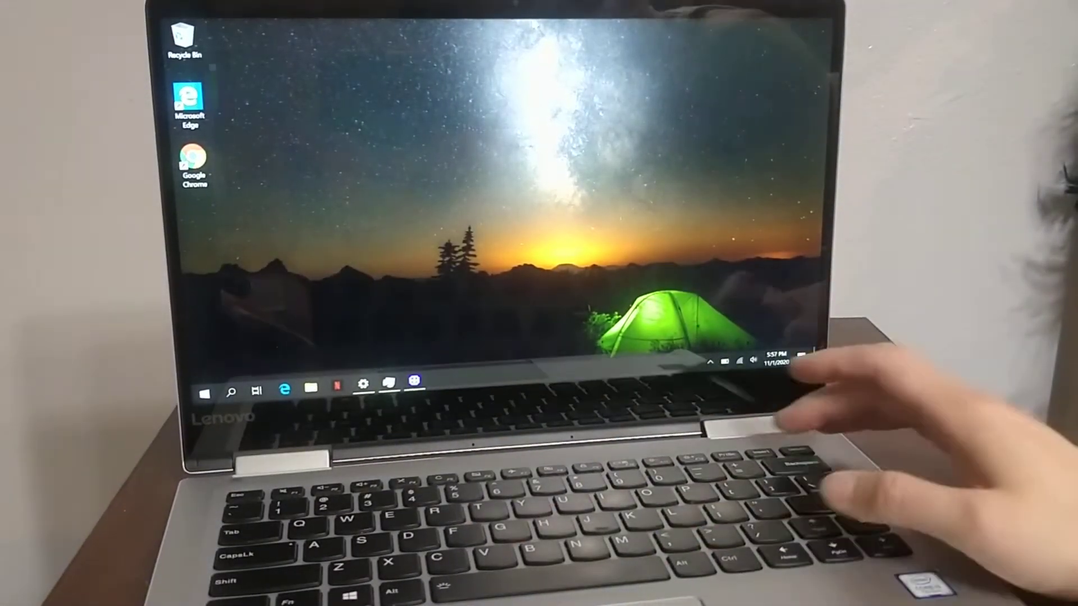
key("F11")
key("F11")
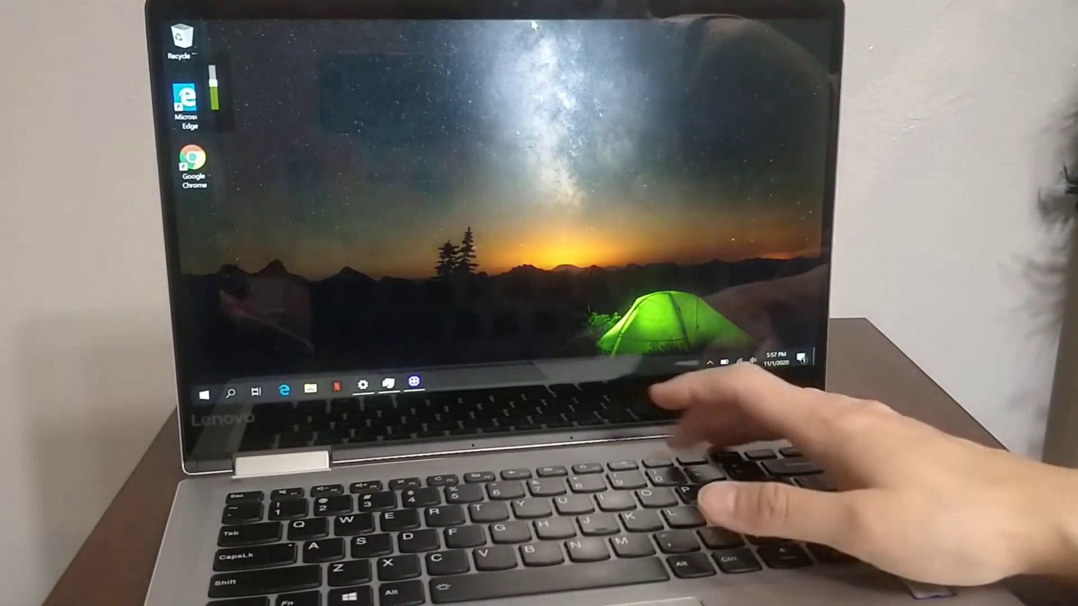
key("F12")
key("F12")
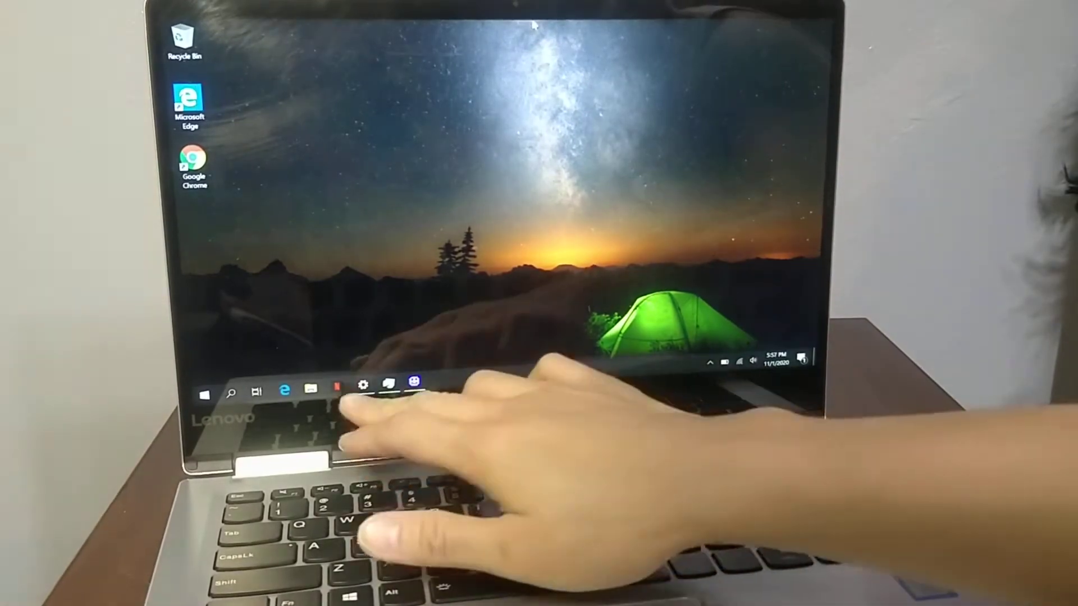
key("super+x")
key("y")
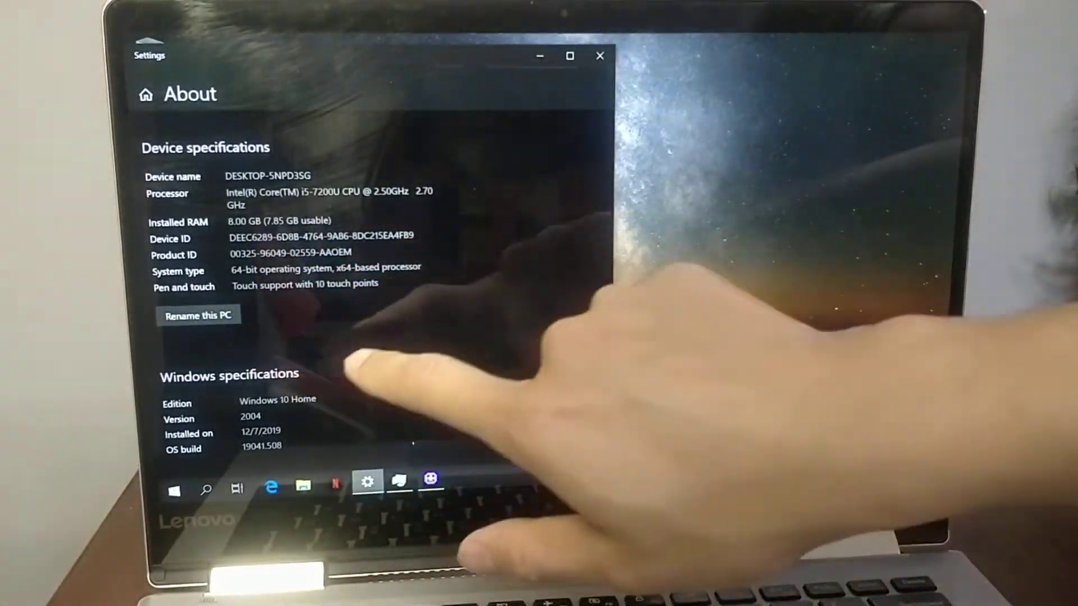
scroll(409, 312, "down", 3)
scroll(447, 202, "down", 2)
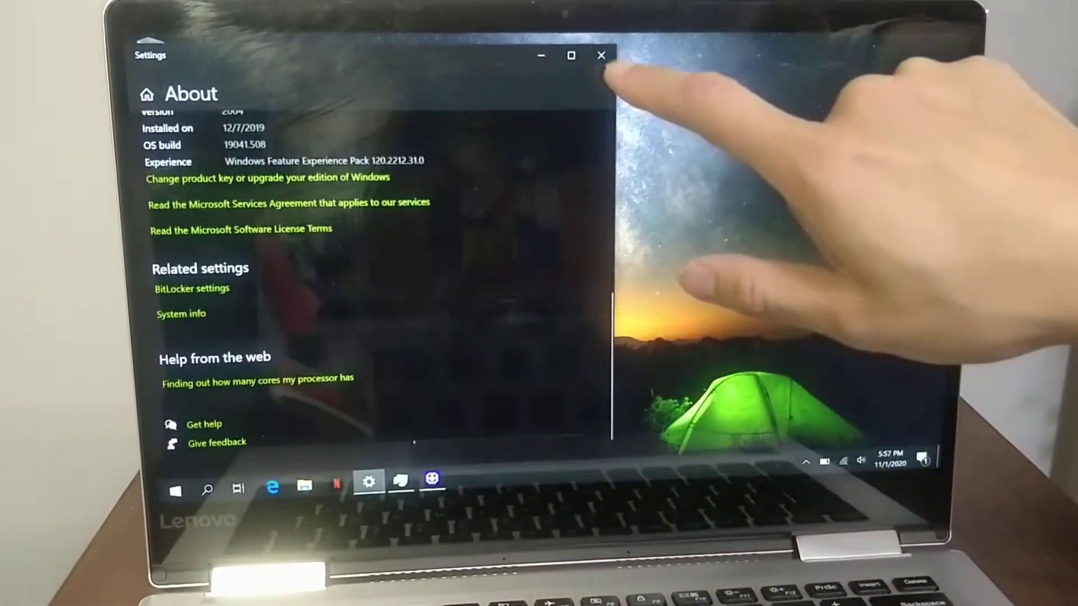
left_click(600, 57)
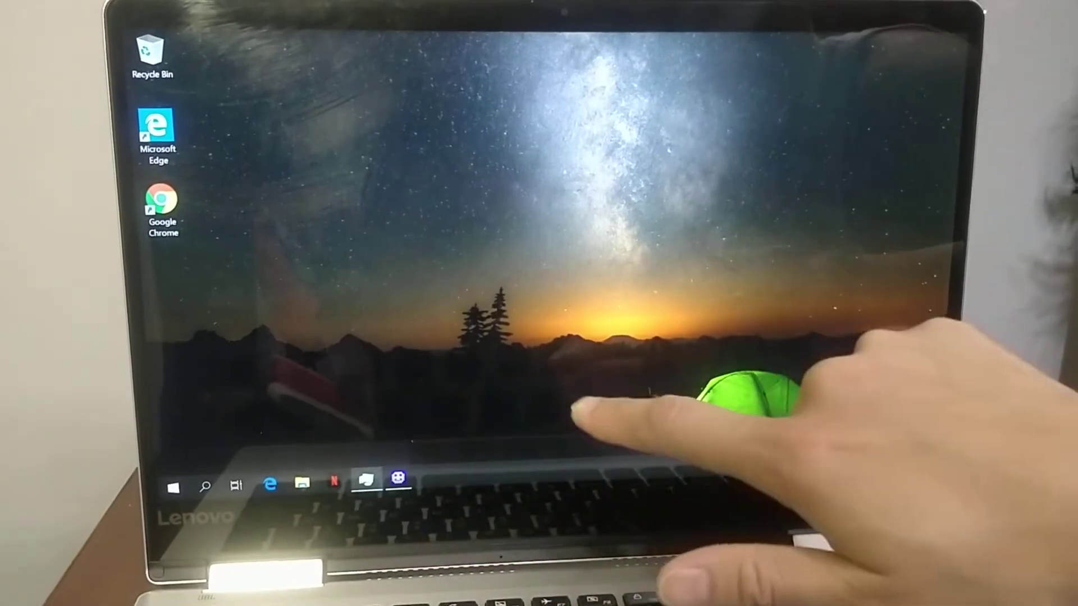
Review Task Manager's Performance pages for Memory, Disk 0 (C:), Wi-Fi and GPU, then close it
left_click(367, 481)
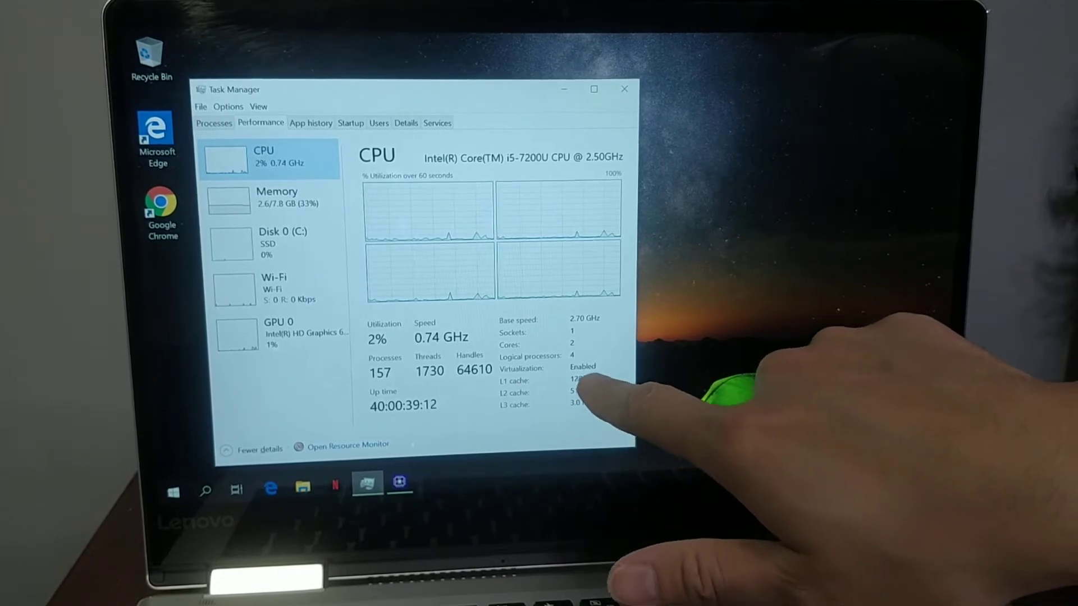
left_click(277, 201)
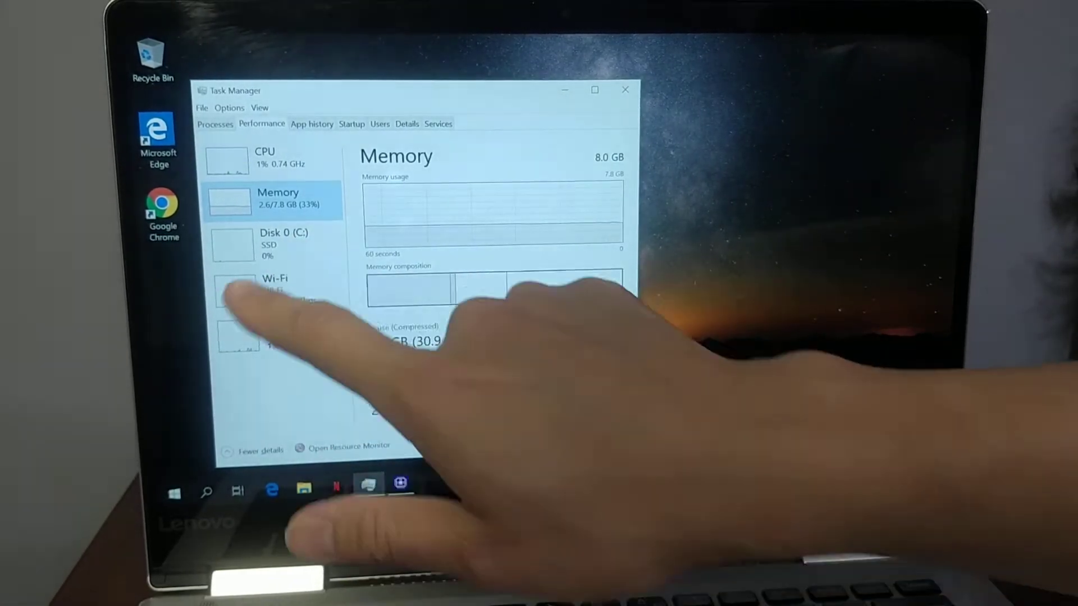
left_click(283, 240)
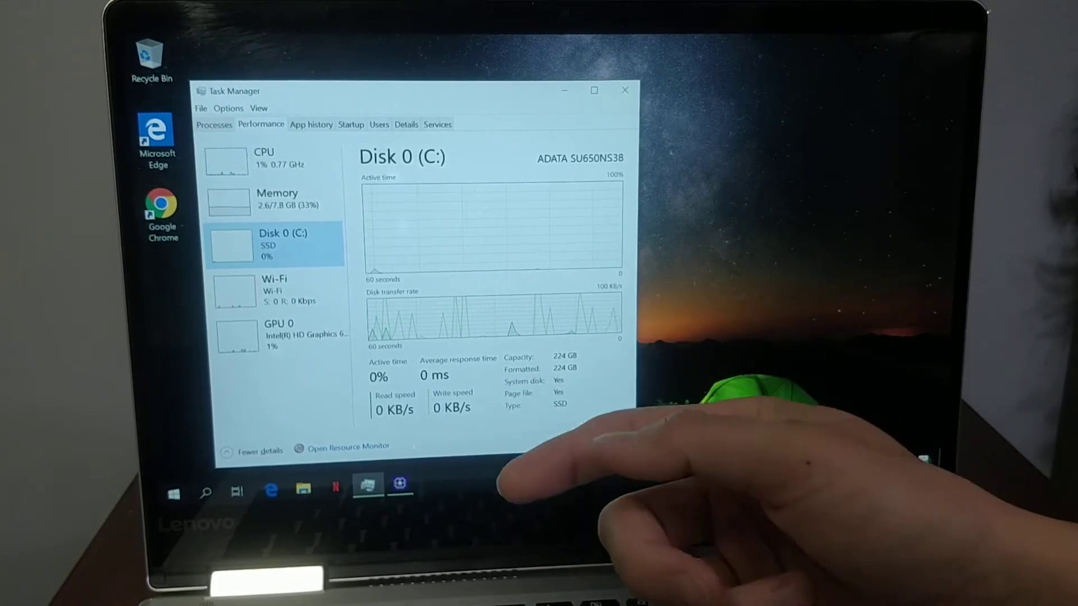
left_click(274, 287)
left_click(278, 330)
left_click(274, 286)
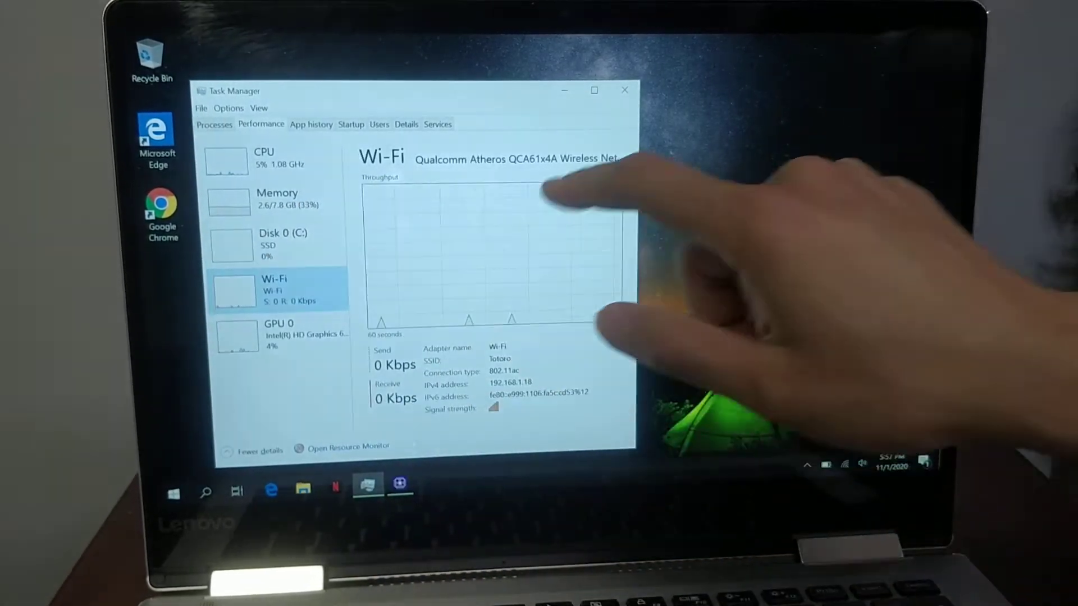
left_click(625, 91)
Move the CPU-Z window slightly left and view its CPU, Caches and Mainboard pages
left_click(399, 483)
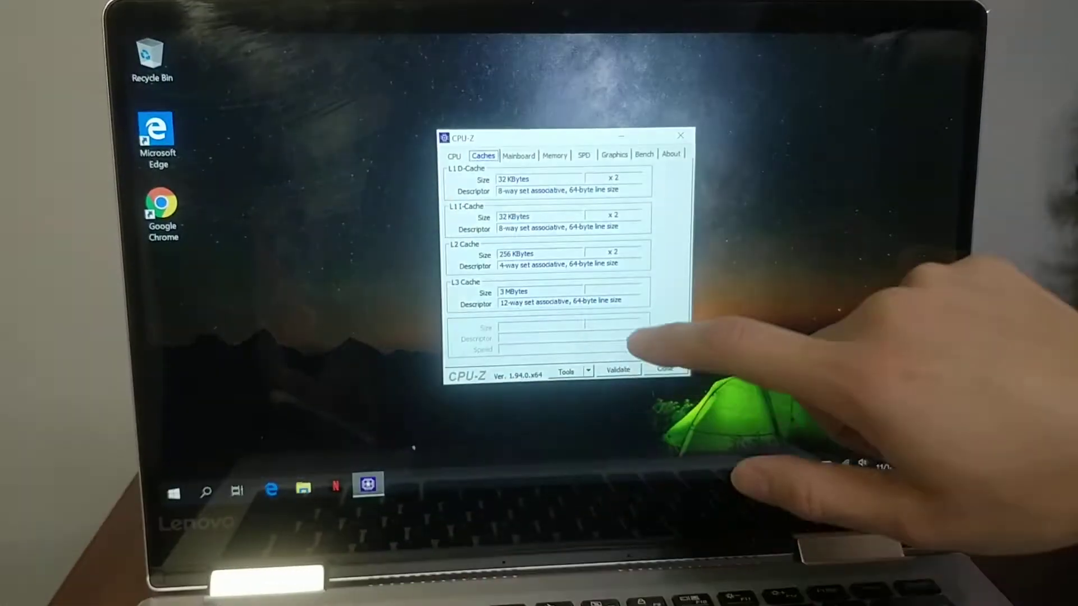
left_click_drag(572, 138, 487, 145)
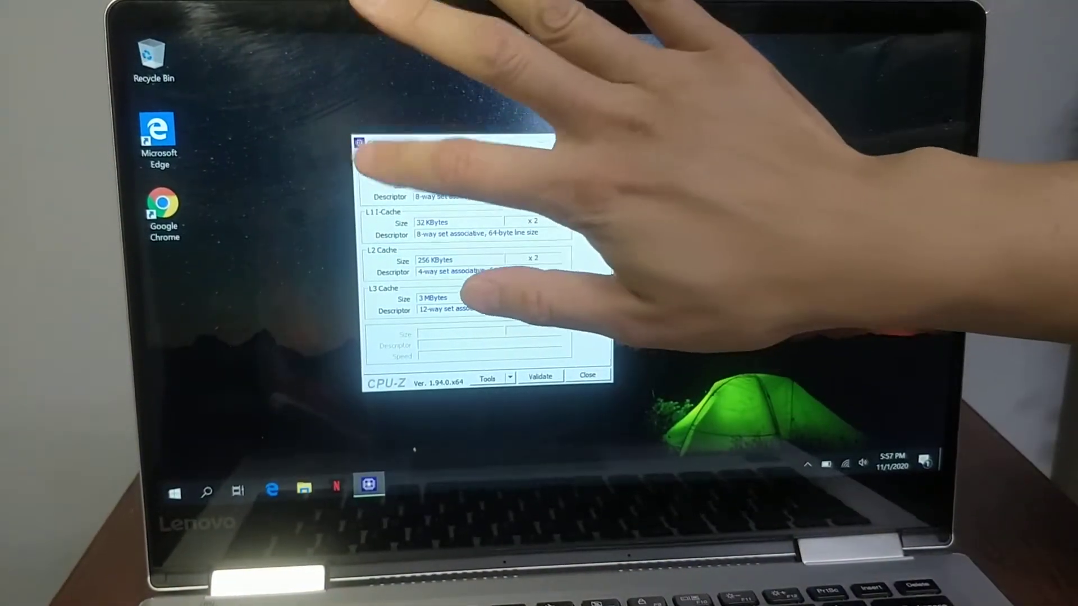
left_click(369, 160)
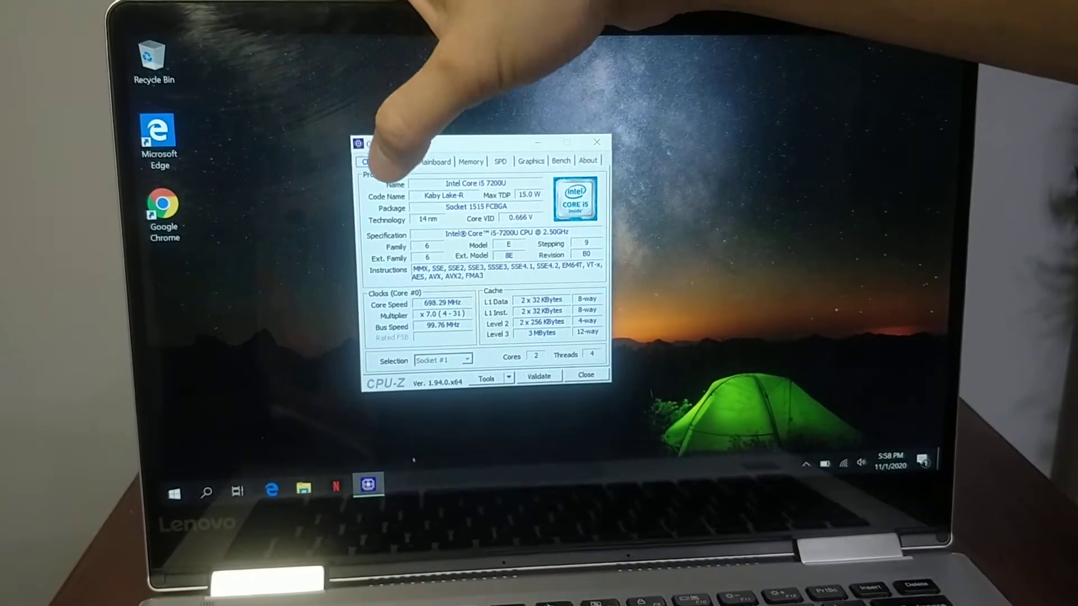
left_click(399, 161)
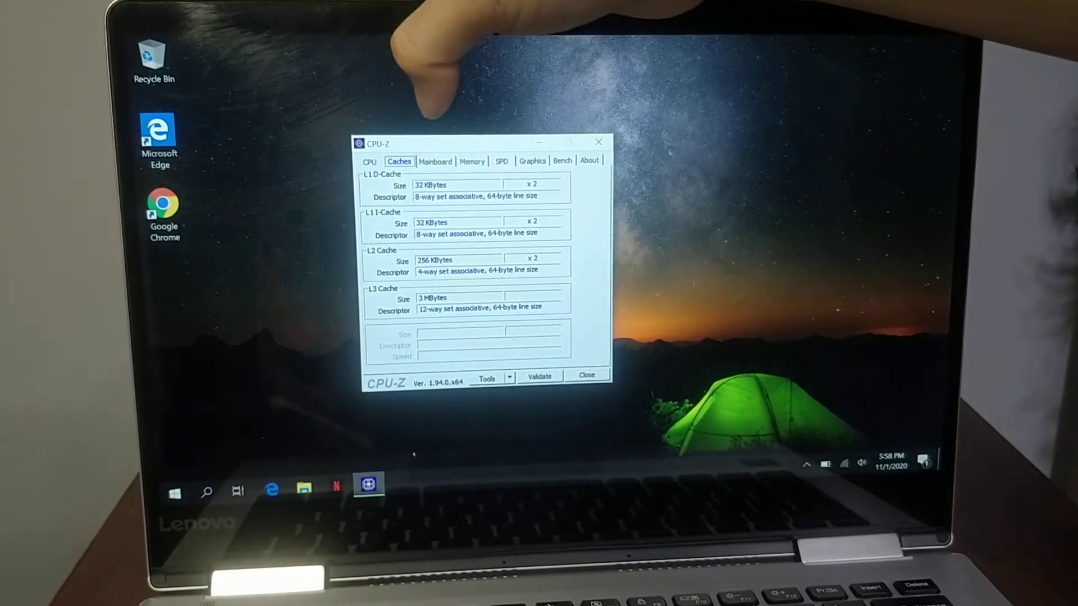
left_click(434, 161)
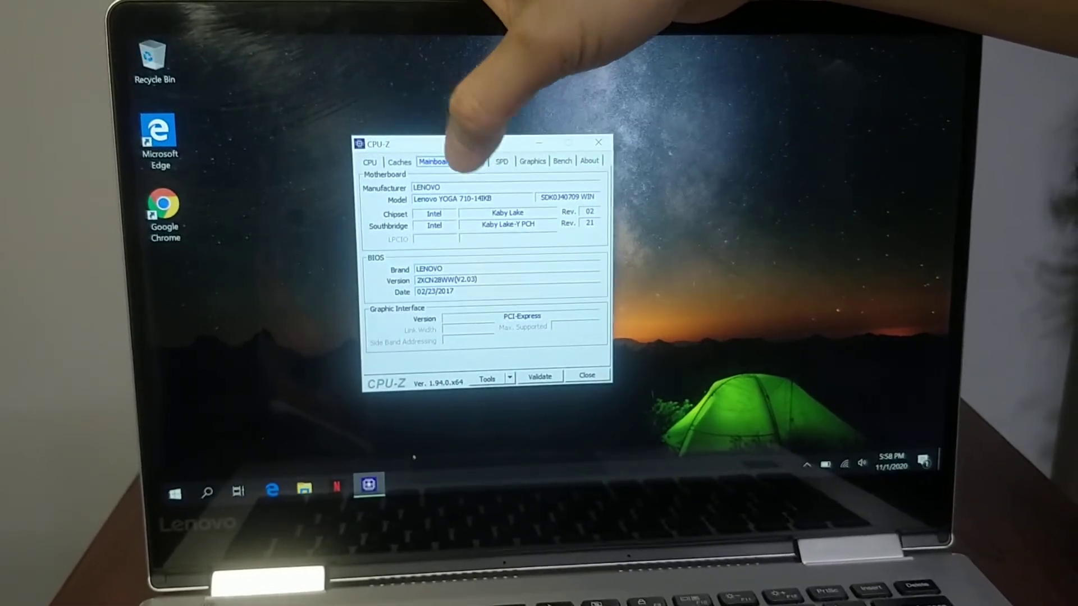
Compare CPU-Z's Memory and SPD pages, ending on the SK Hynix DDR4-2400 8 GB module's SPD
left_click(472, 161)
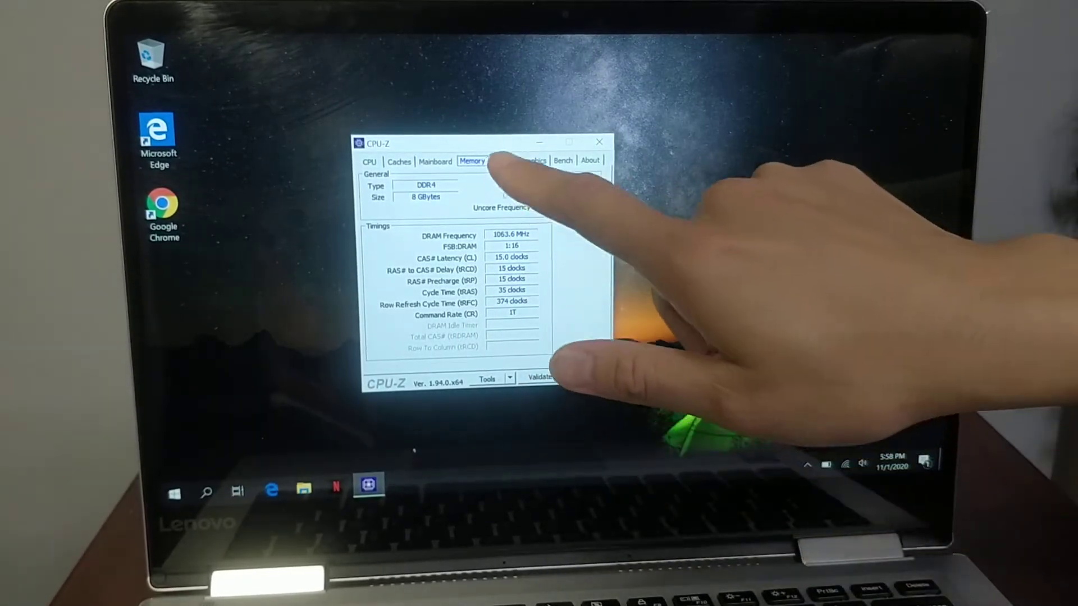
left_click(502, 162)
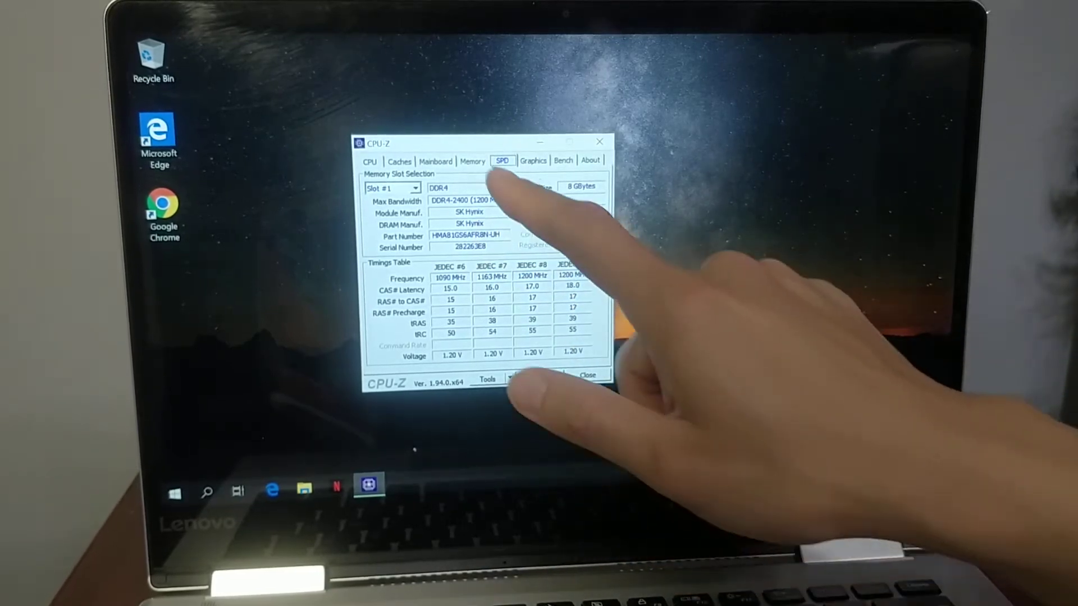
left_click(471, 161)
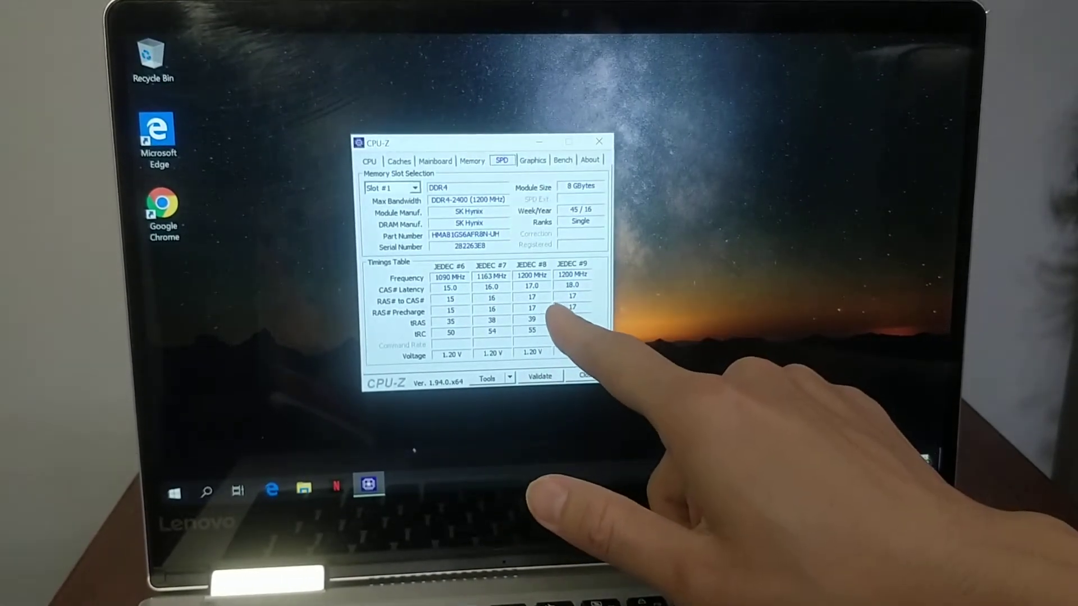
left_click(471, 161)
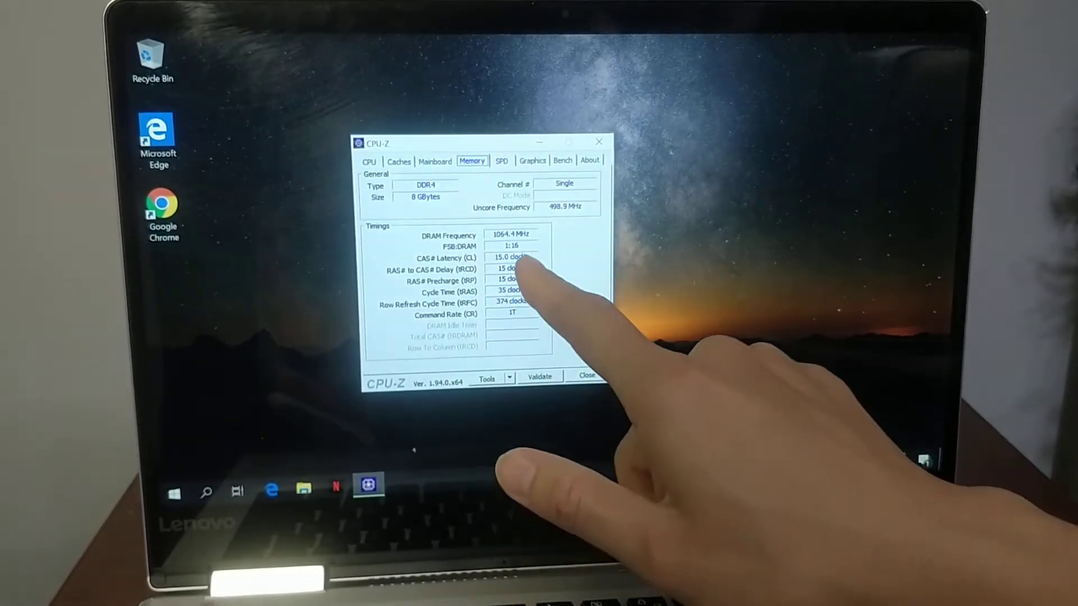
left_click(500, 161)
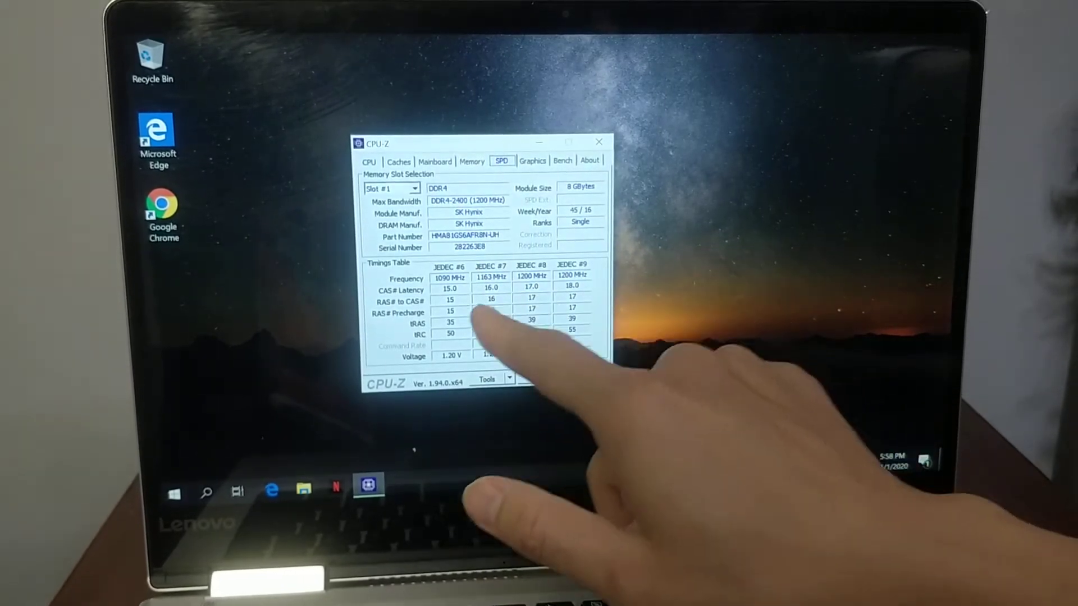
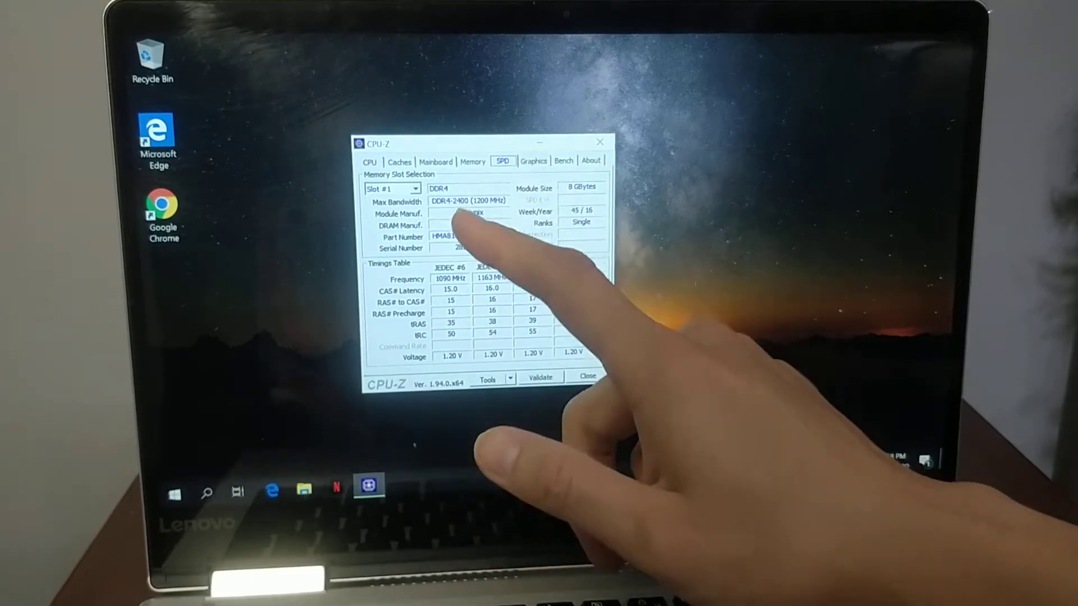
View the Graphics tab, start the Bench CPU benchmark, then check the About page's version details
left_click(533, 160)
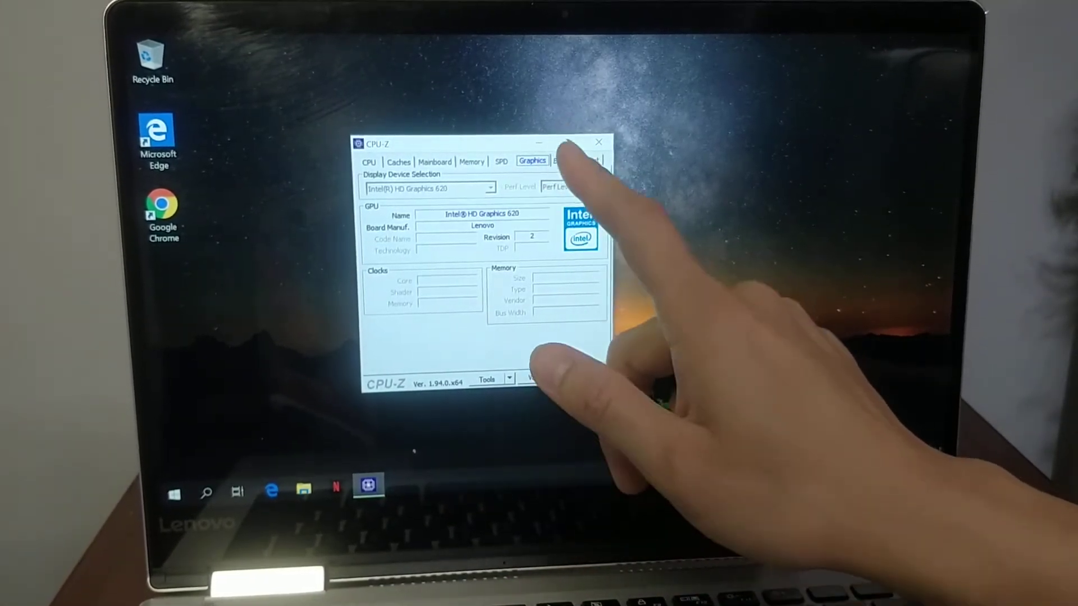
left_click(563, 161)
left_click(396, 306)
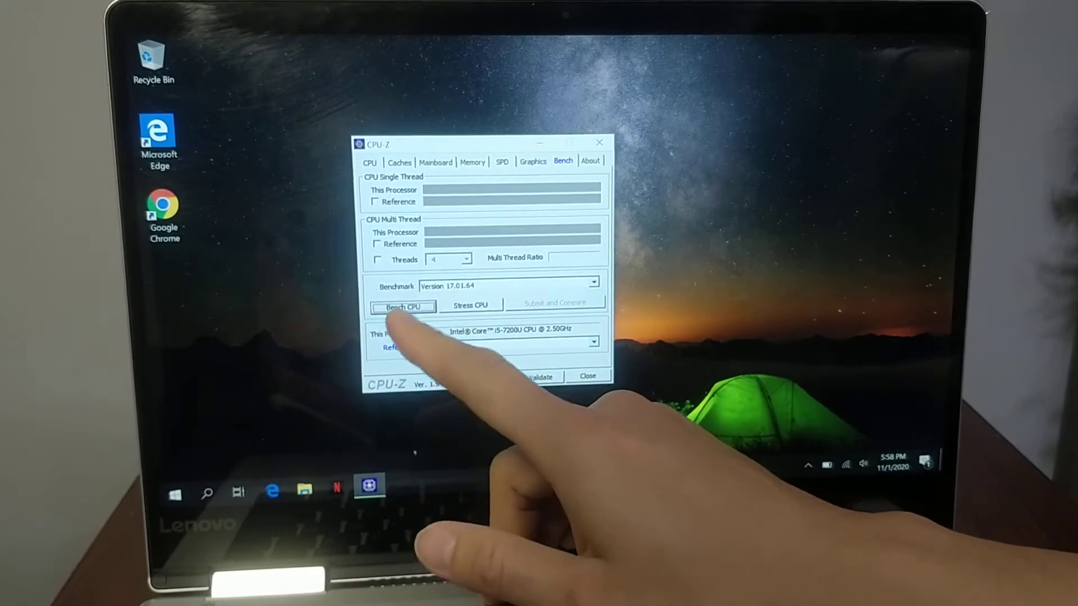
left_click(590, 160)
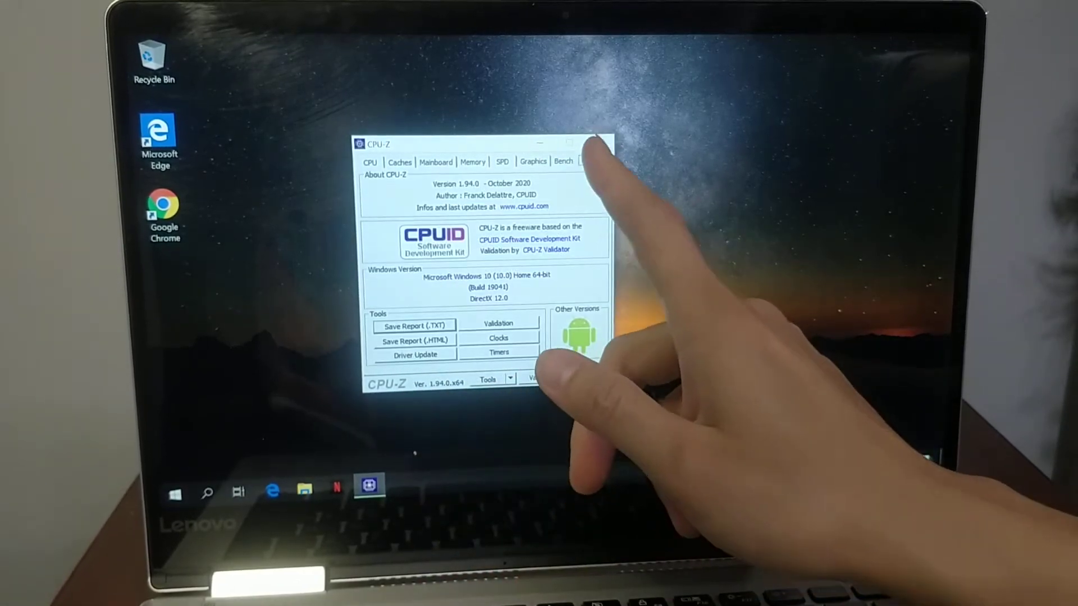
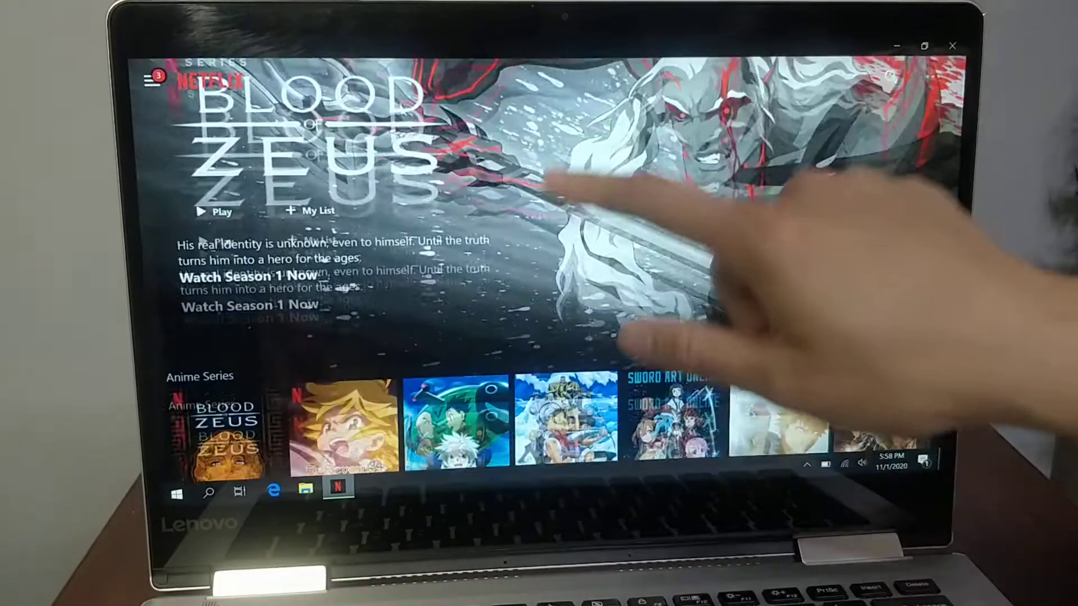
scroll(539, 295, "down", 5)
scroll(539, 295, "up", 1)
scroll(539, 294, "down", 3)
scroll(538, 295, "down", 2)
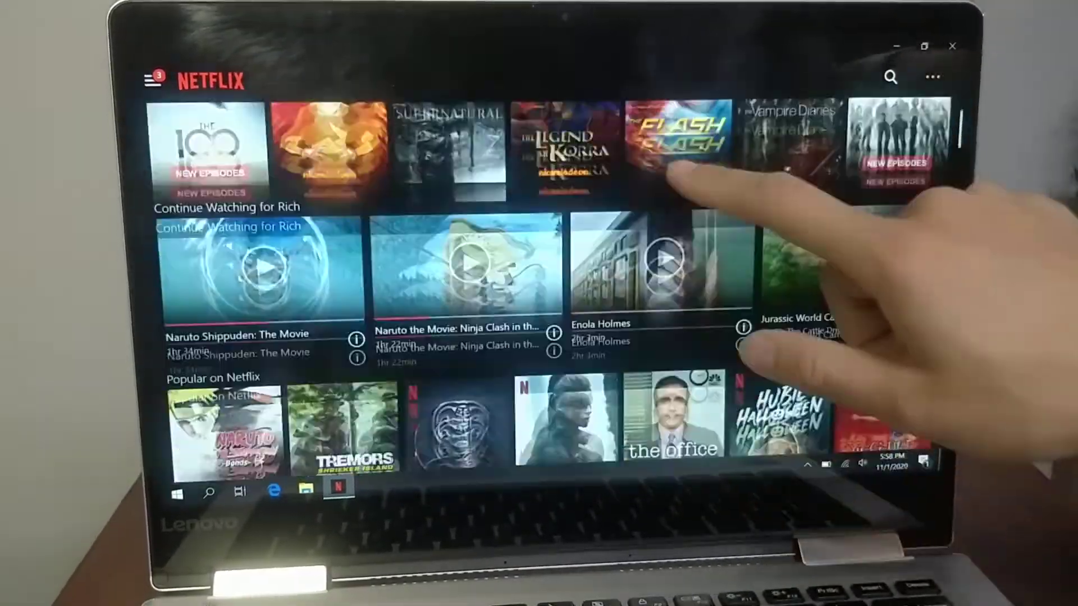
scroll(539, 294, "down", 3)
scroll(539, 294, "up", 3)
scroll(539, 295, "down", 3)
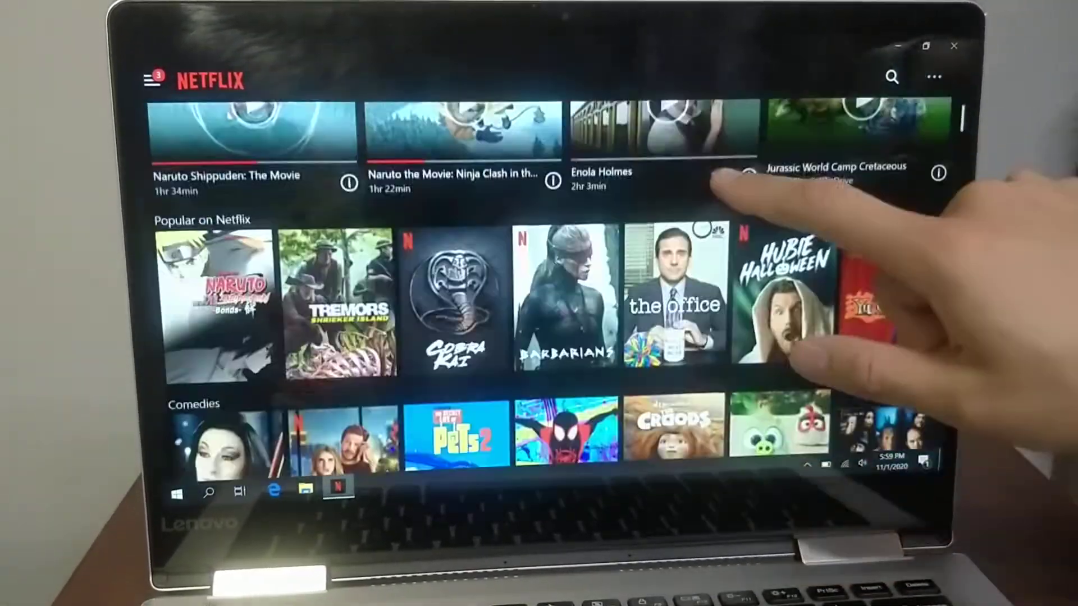
scroll(539, 295, "up", 5)
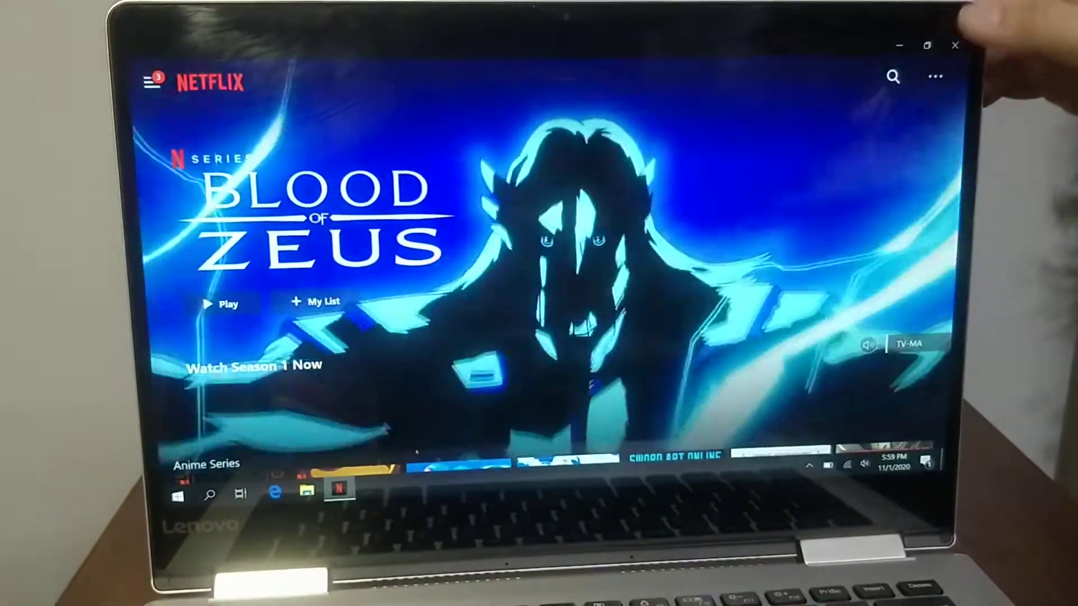
Close the Netflix window with its X button, returning to the Windows 10 desktop
left_click(955, 46)
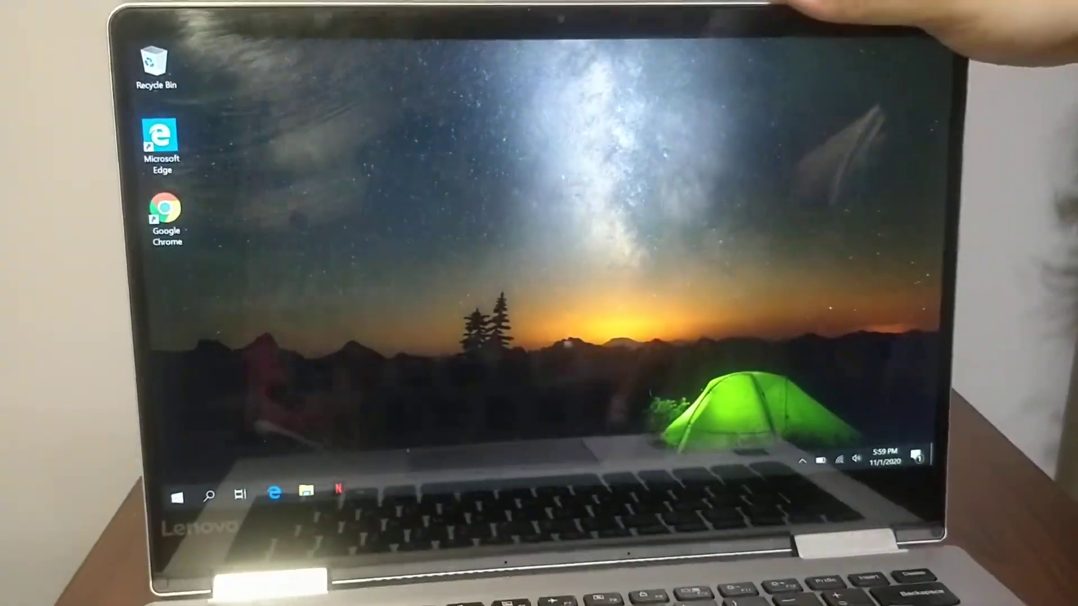